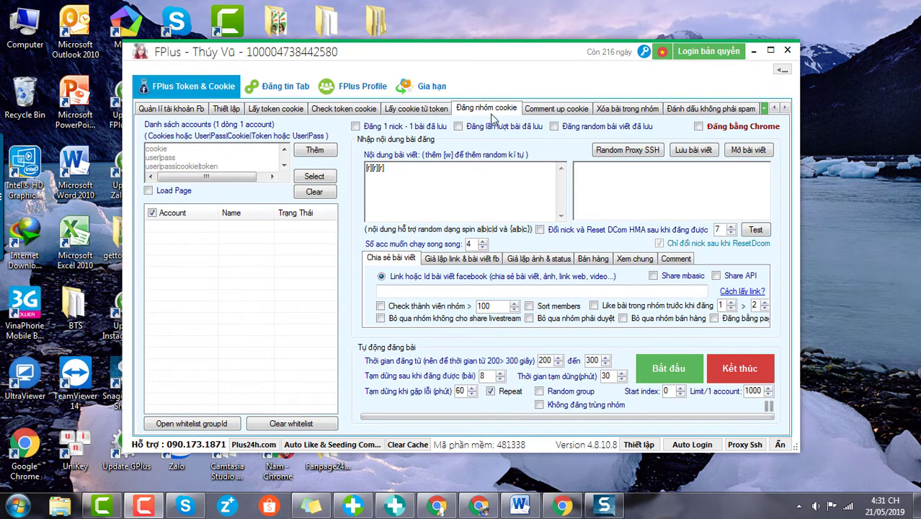
Step: Switch to Chrome and copy the Facebook account's cookie from the Get Cookie For FPlus extension
click(167, 160)
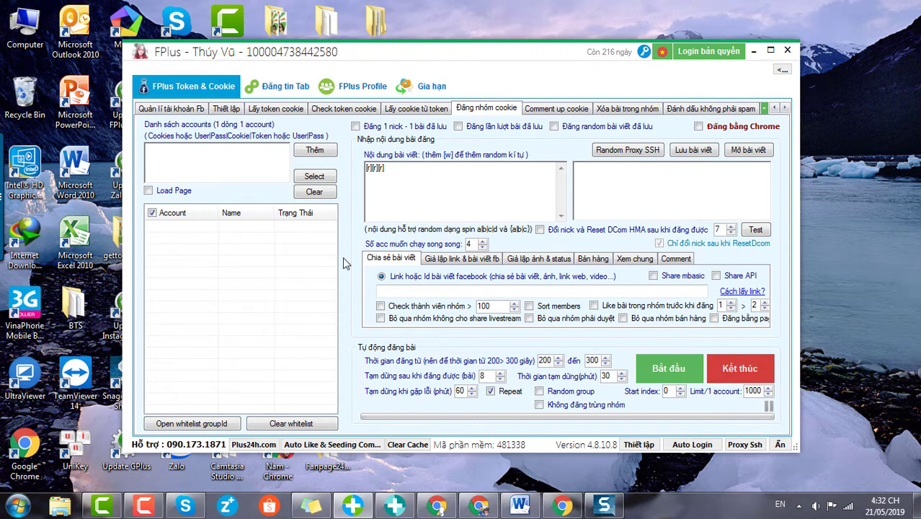
click(437, 504)
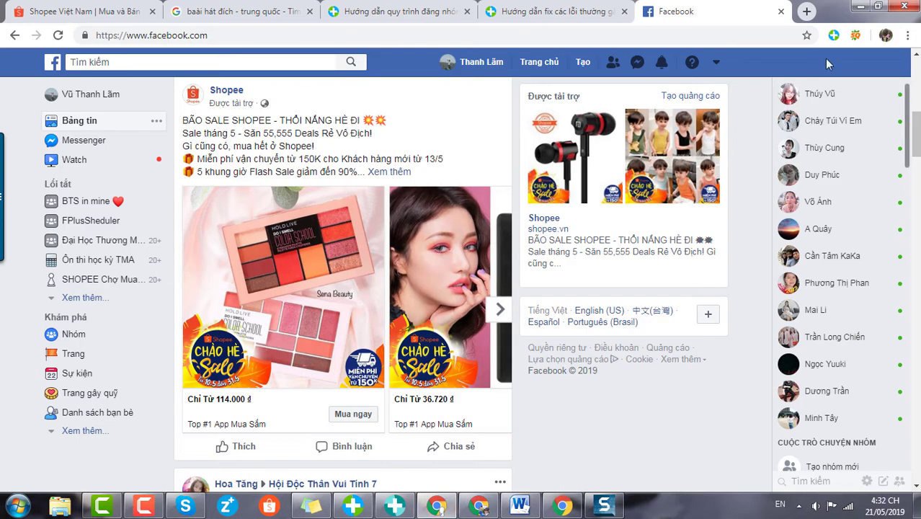
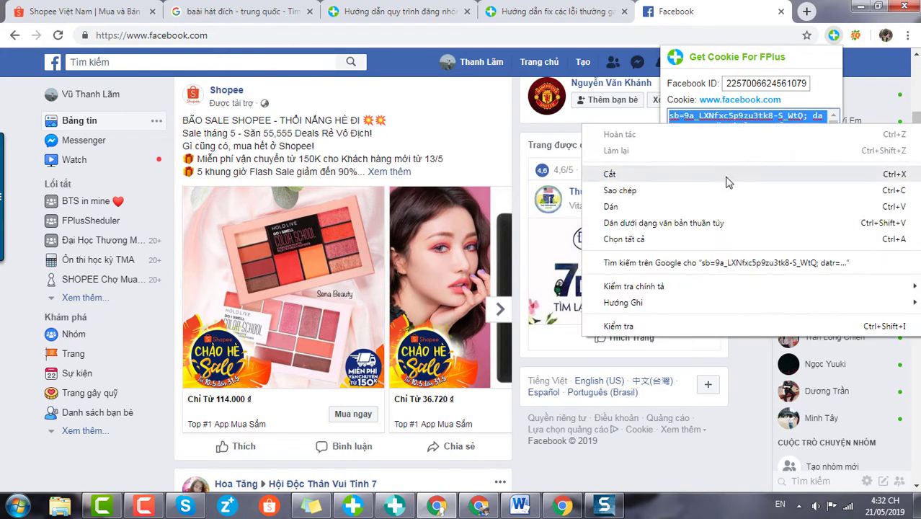
click(654, 192)
click(859, 6)
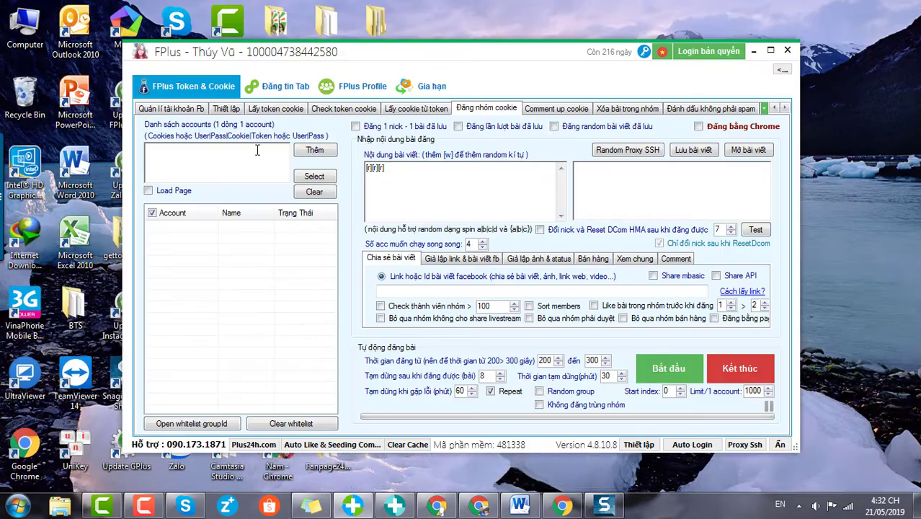
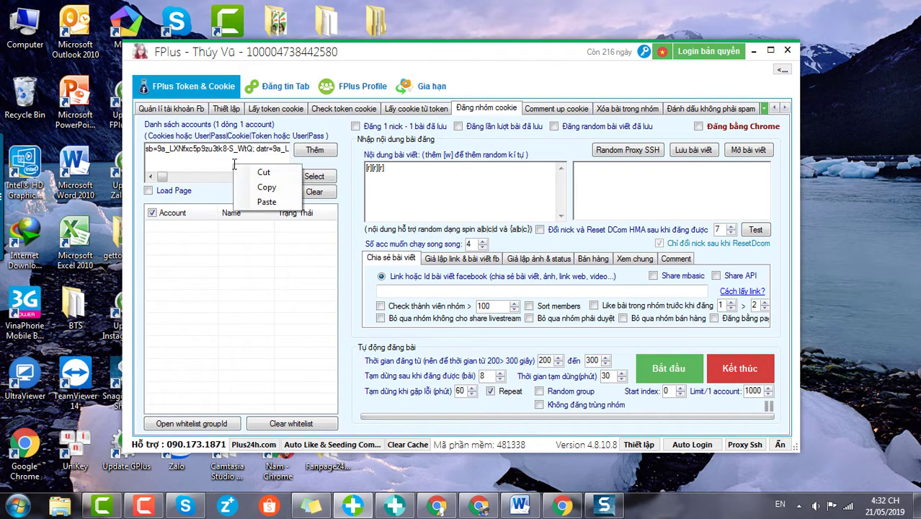
Step: Paste the Facebook cookies into the group-posting account list, one account per line, and add both accounts
click(265, 202)
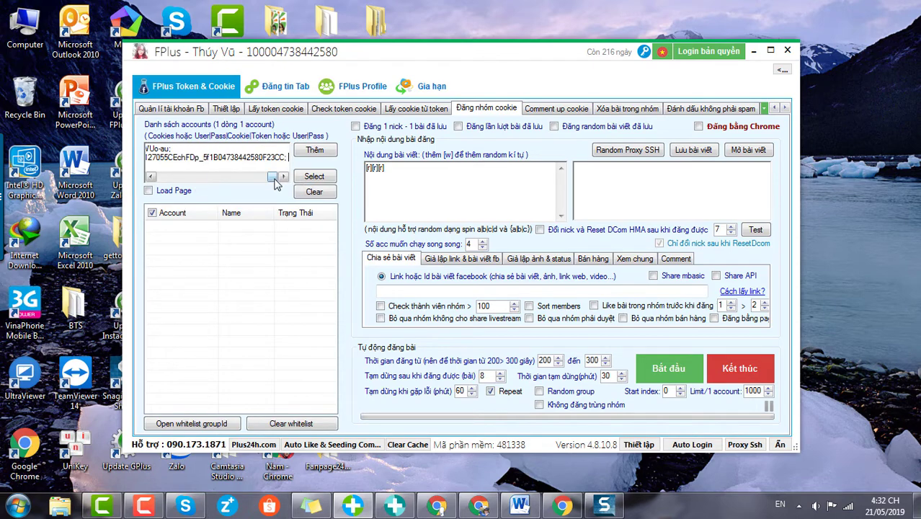
mouse_move(155, 177)
mouse_down()
mouse_move(168, 178)
mouse_move(157, 178)
mouse_up()
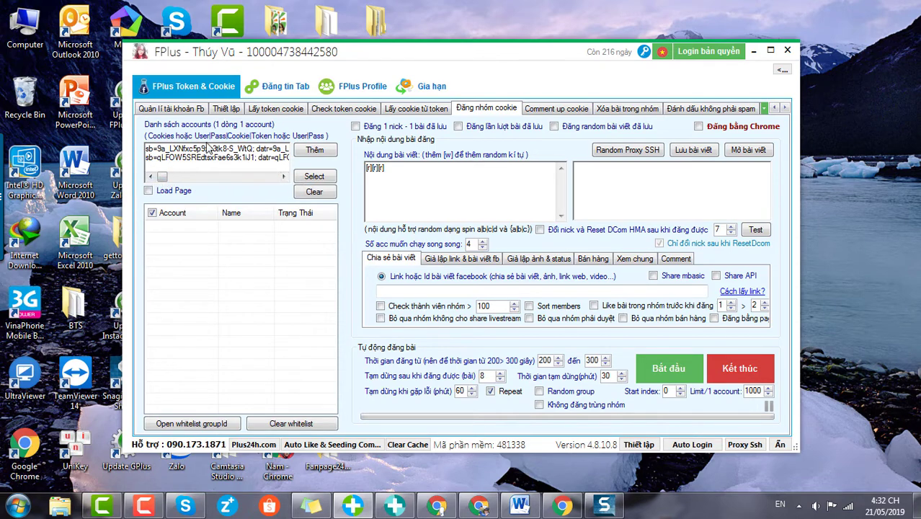
click(318, 153)
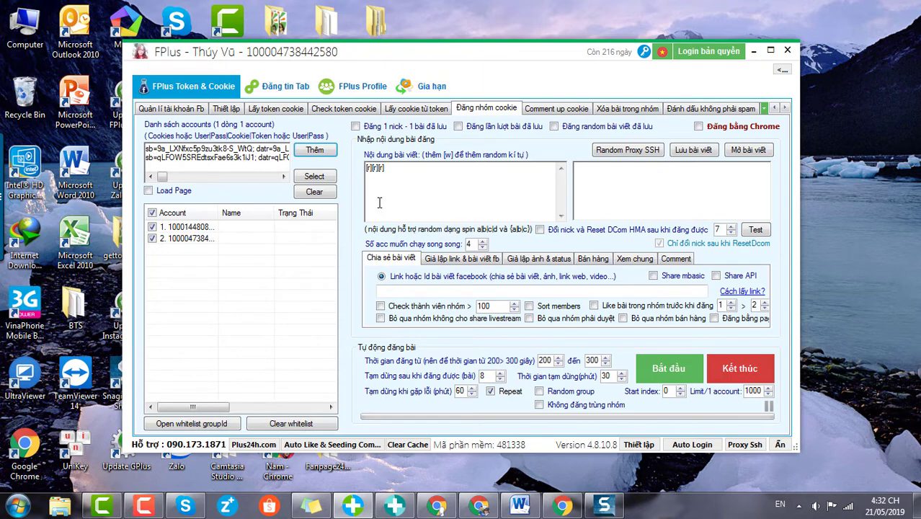
Step: Look through the post content options for link simulation, photos and status, selling, watch party, comments and post sharing
click(400, 173)
click(451, 261)
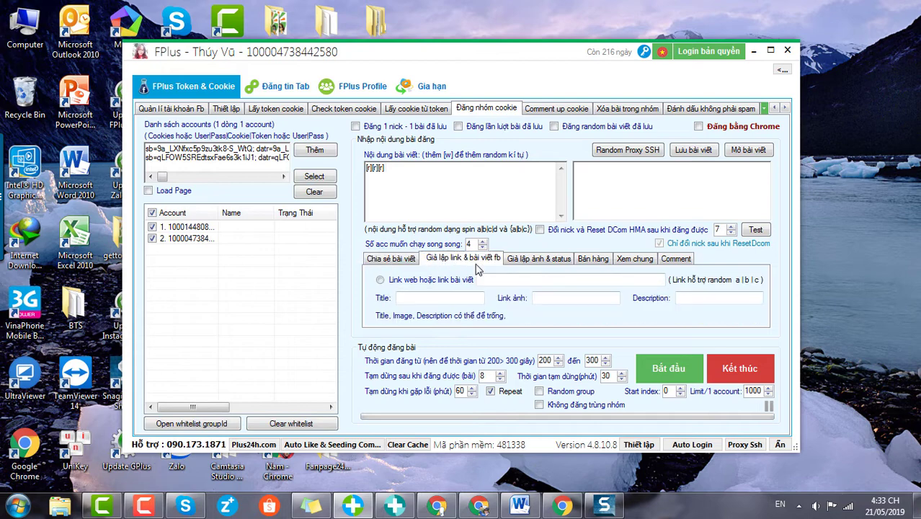
click(532, 264)
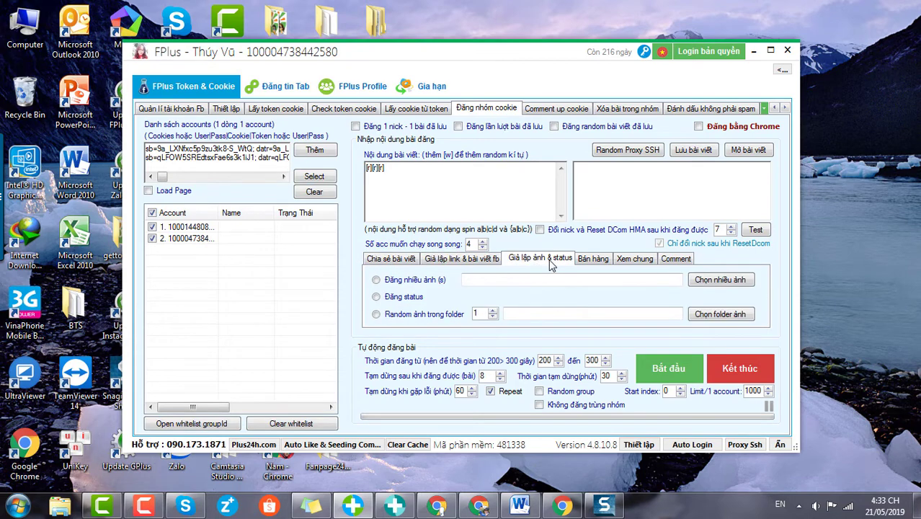
click(593, 261)
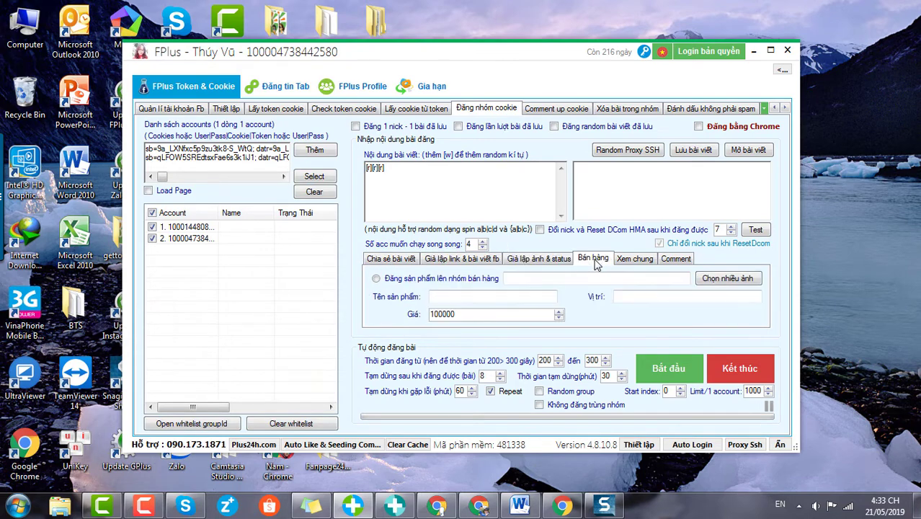
click(626, 265)
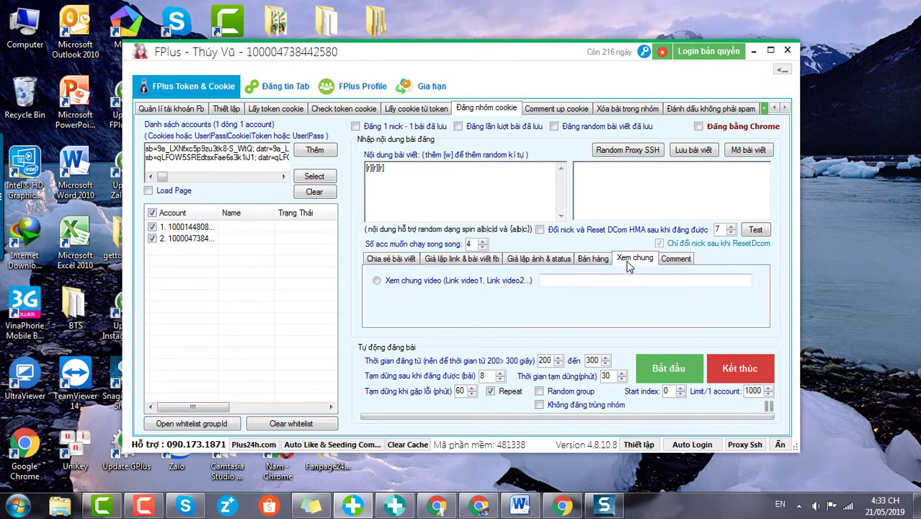
click(680, 259)
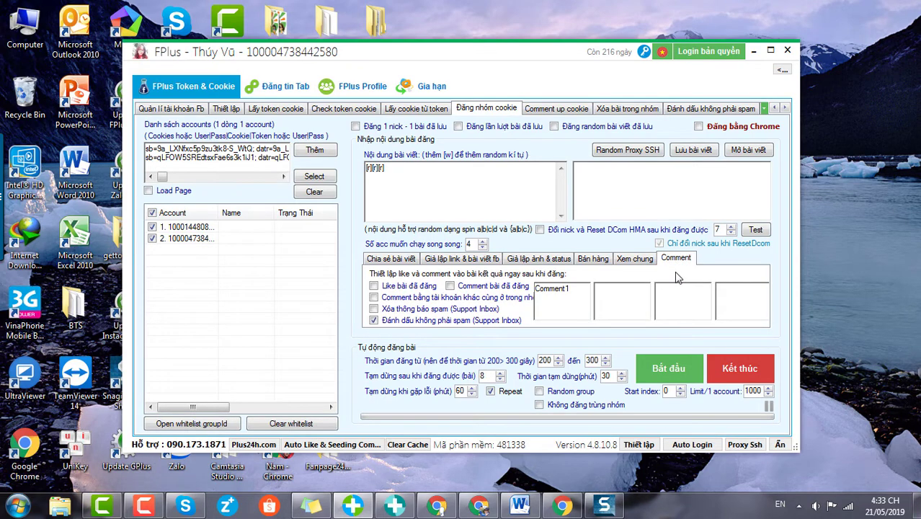
click(392, 260)
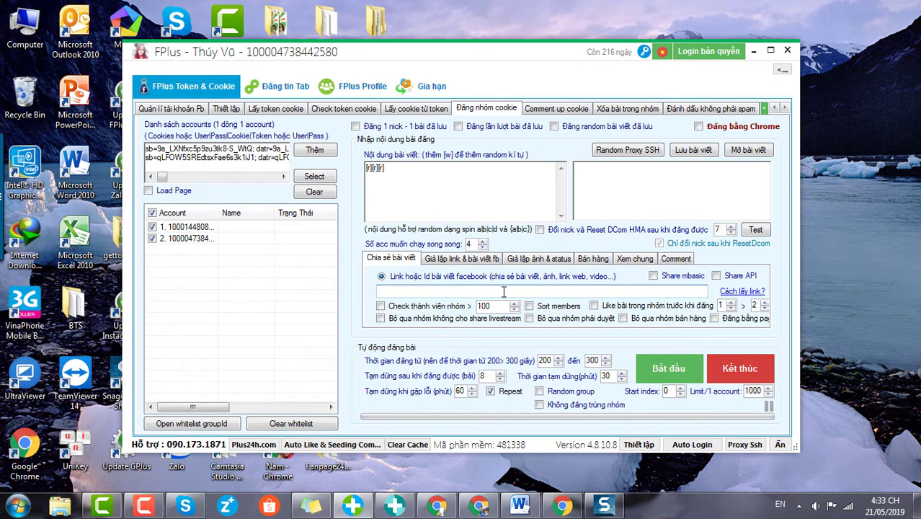
Step: Choose the web or post link mode under link simulation and go through its link, title and image link fields
click(463, 259)
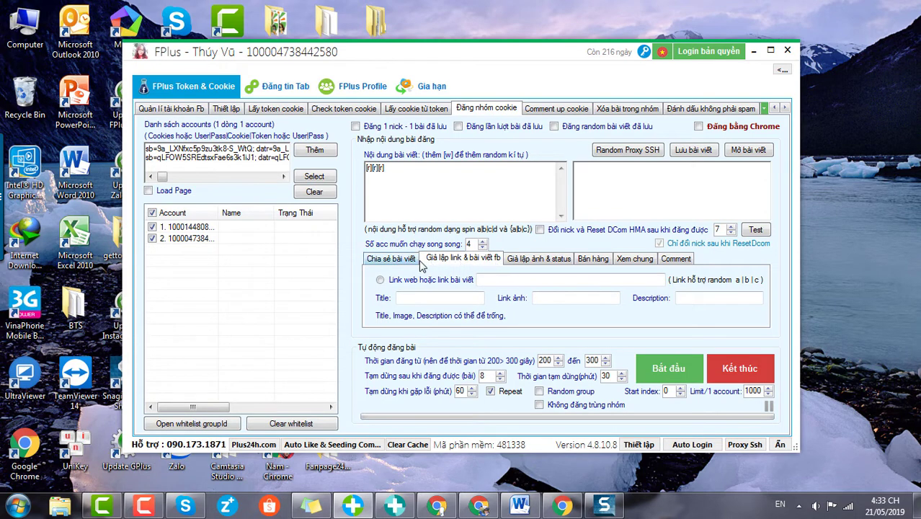
click(387, 284)
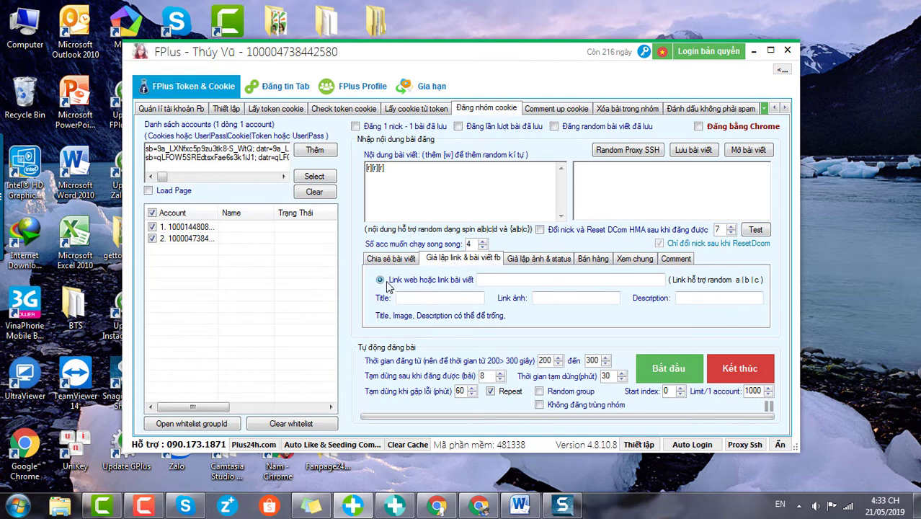
click(483, 281)
click(444, 298)
click(537, 303)
Step: Choose multi-photo posting and attach 2.png and 03-15263525913231603631757.jpeg from the BTS folder
click(526, 258)
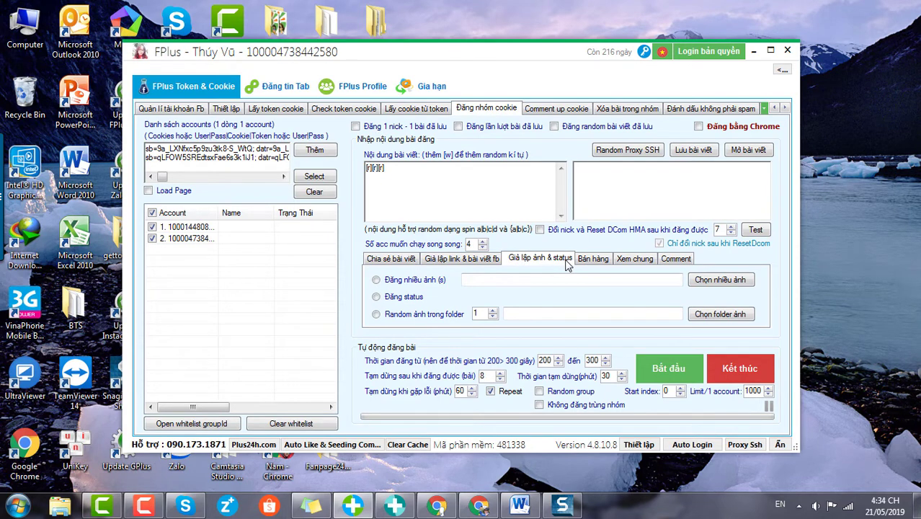
click(375, 280)
click(718, 285)
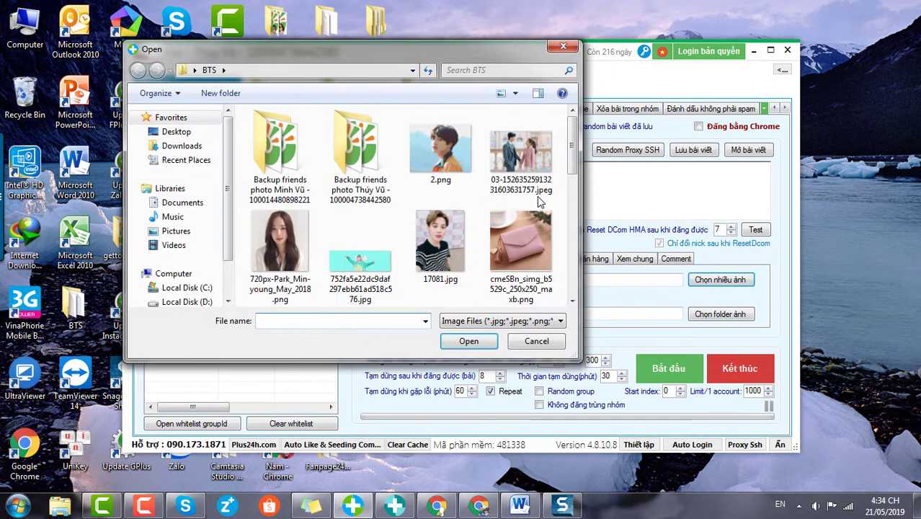
click(447, 180)
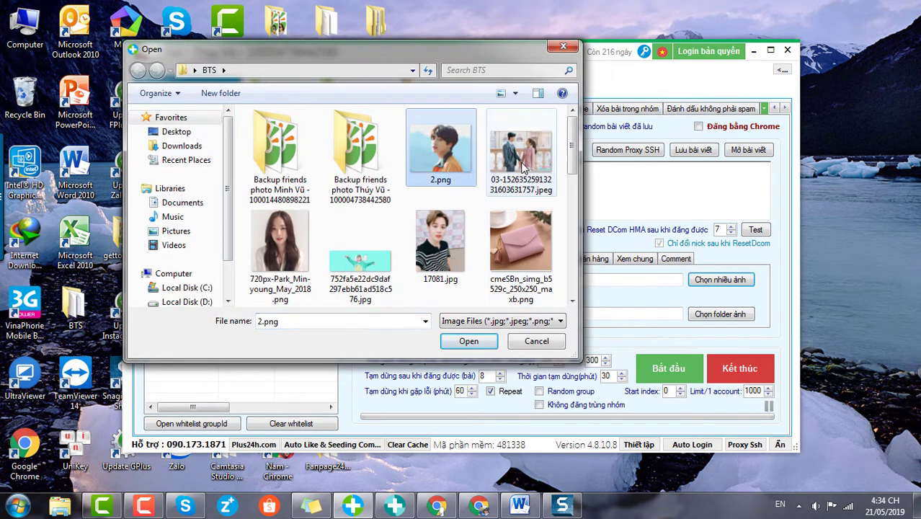
ctrl+click(521, 169)
click(469, 342)
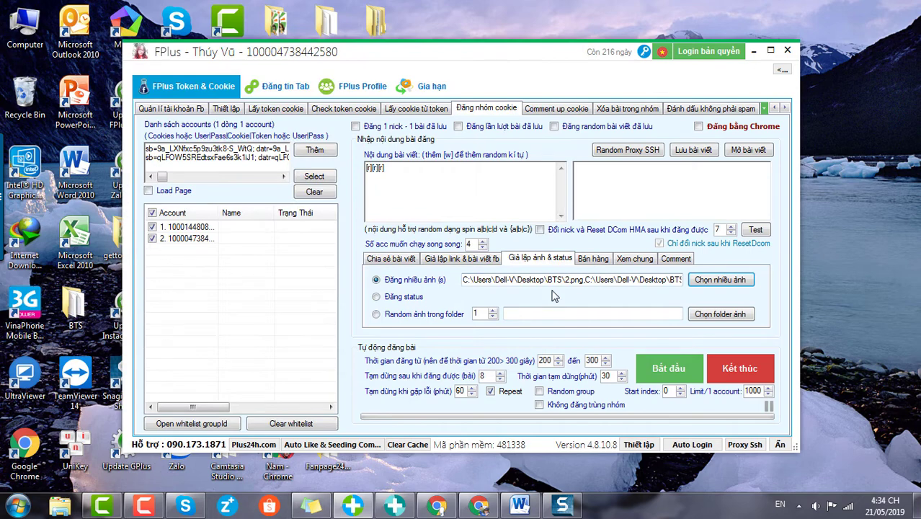
Step: Choose random photos from a folder as the post type, with the desktop's "Backup friends photo" folder as the source
click(379, 297)
click(375, 314)
click(723, 317)
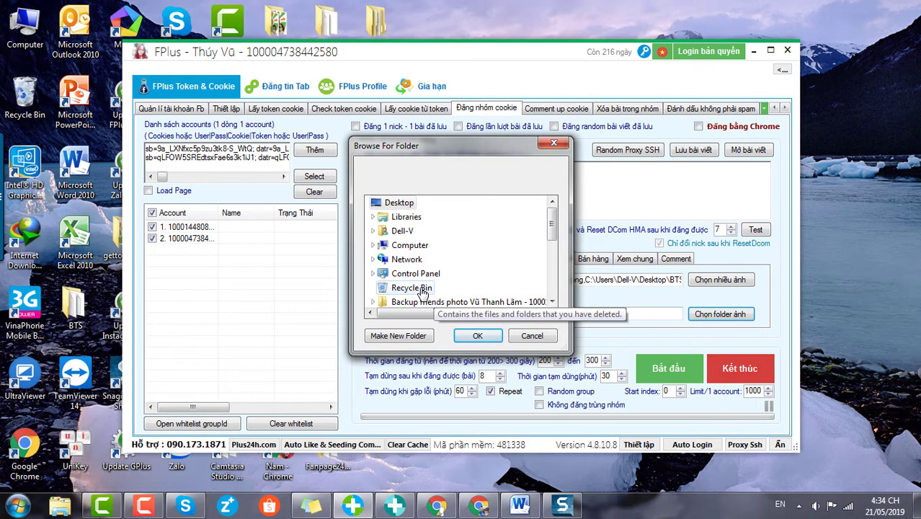
click(409, 302)
click(477, 336)
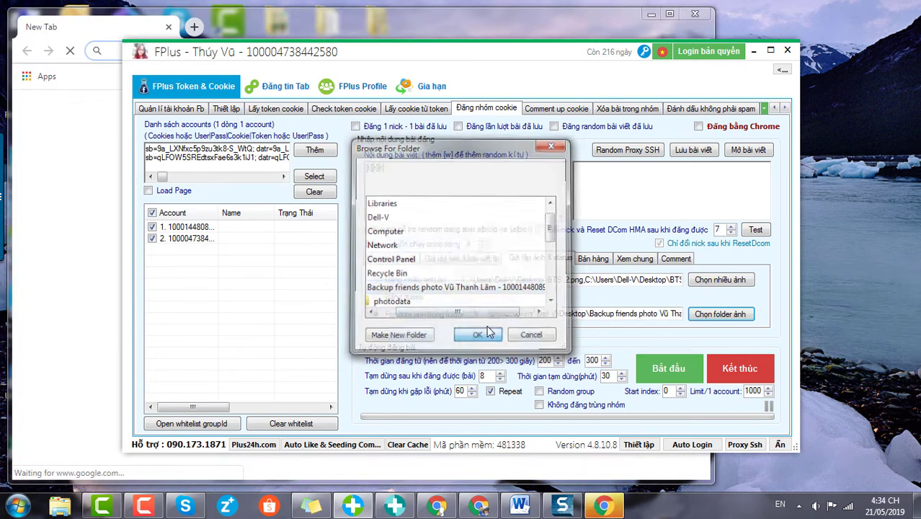
click(652, 15)
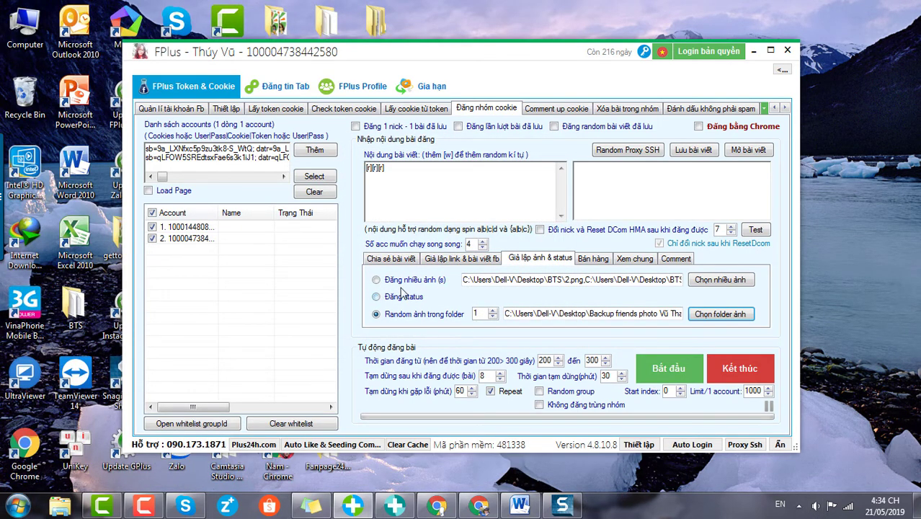
Step: Set up a product post for selling groups with the images cmeSBn_simg_b5529c_250x250_maxb.png and images.jpg
click(589, 259)
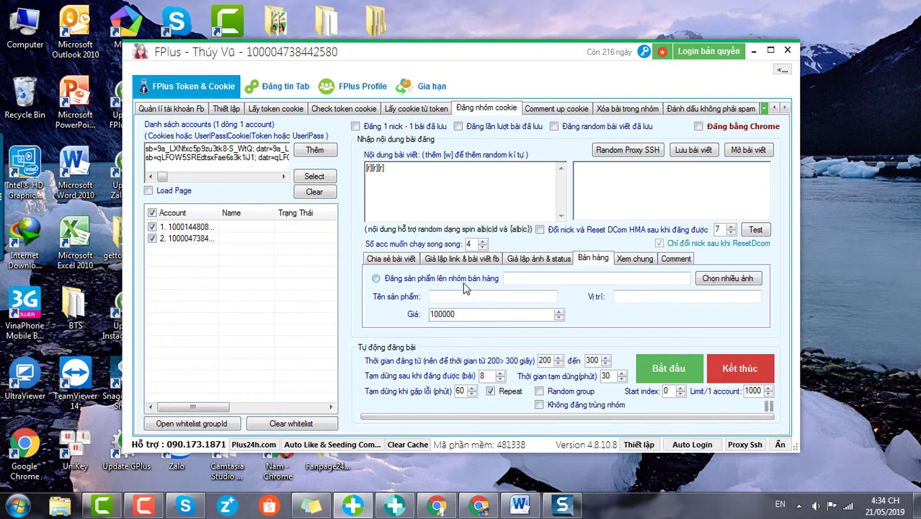
click(739, 281)
click(527, 236)
scroll(524, 235, down, 1)
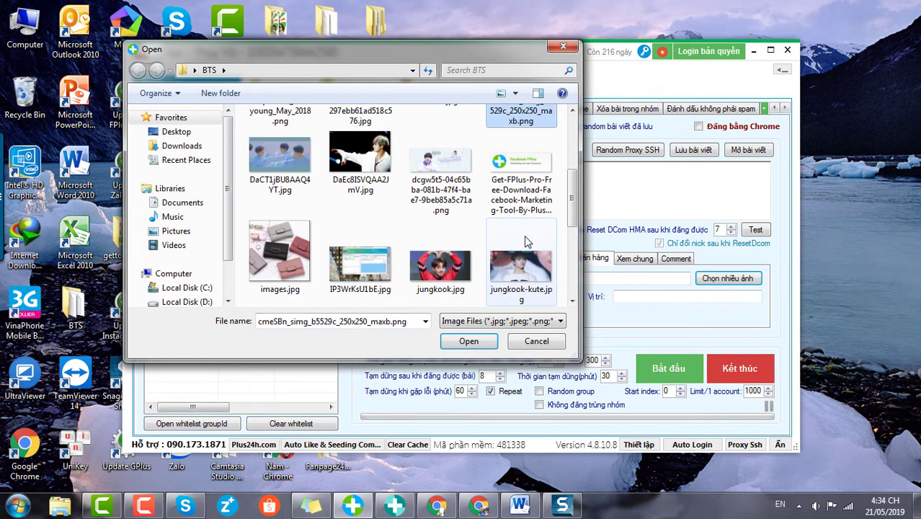
ctrl+click(282, 253)
click(469, 341)
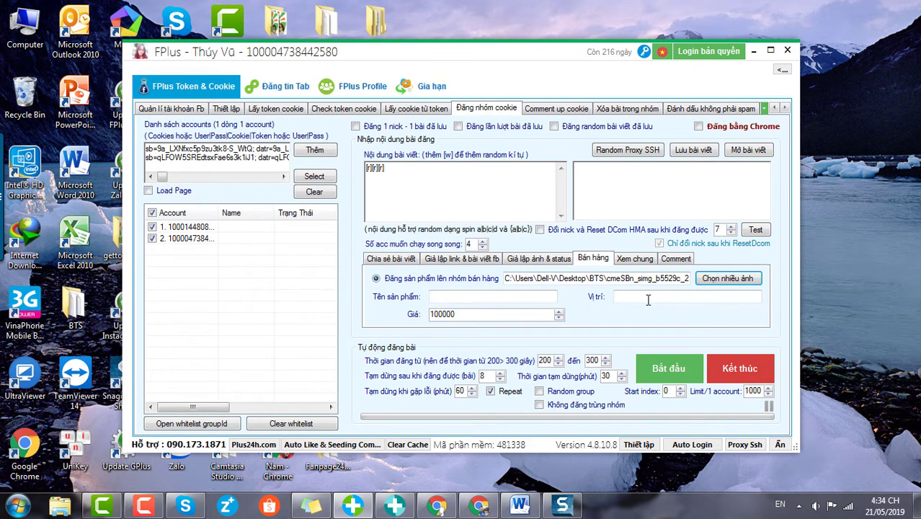
Step: Examine the watch-party video link setting and the comment boxes applied after posting
click(628, 262)
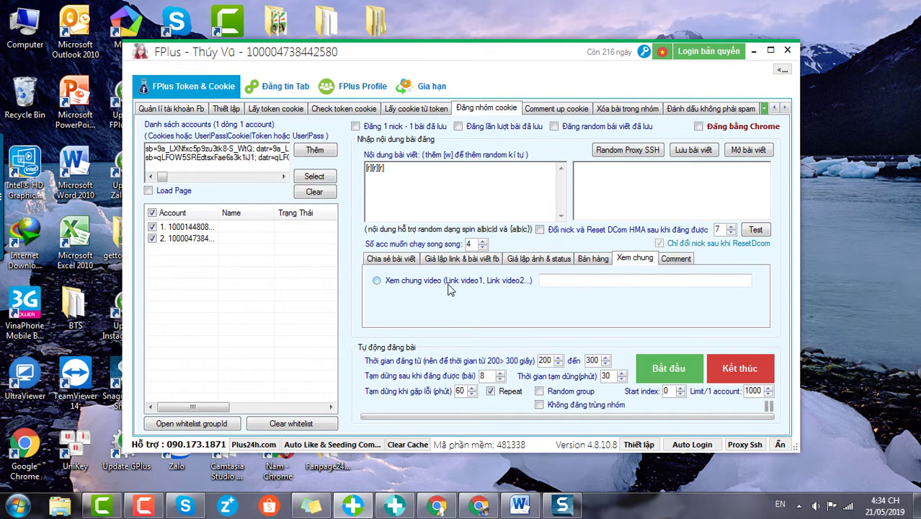
click(545, 281)
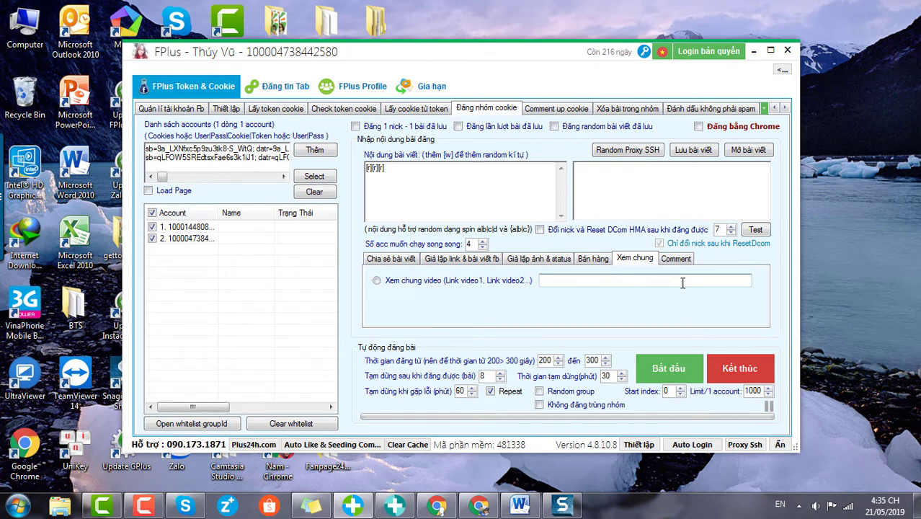
click(678, 259)
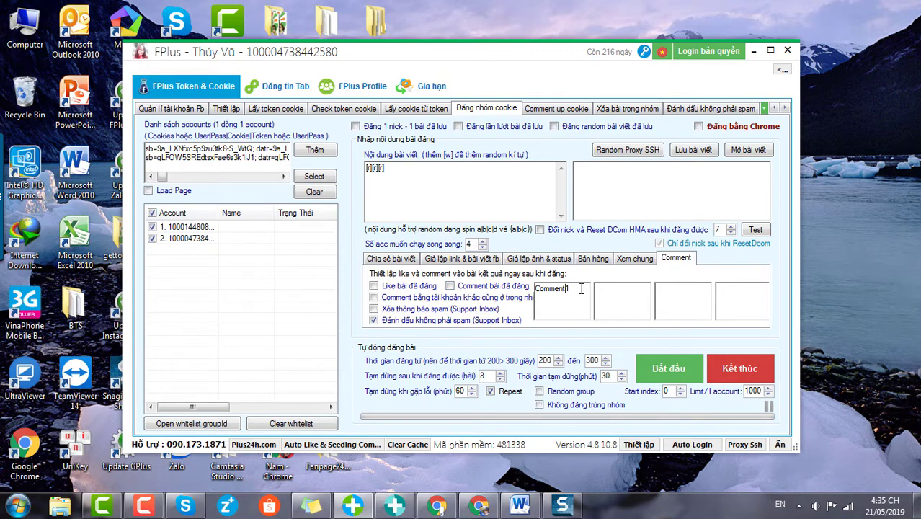
key(Tab)
key(Tab)
key(Tab)
click(591, 297)
Step: Mark the first three accounts in the Auto Login account list, and close it without logging in
click(683, 444)
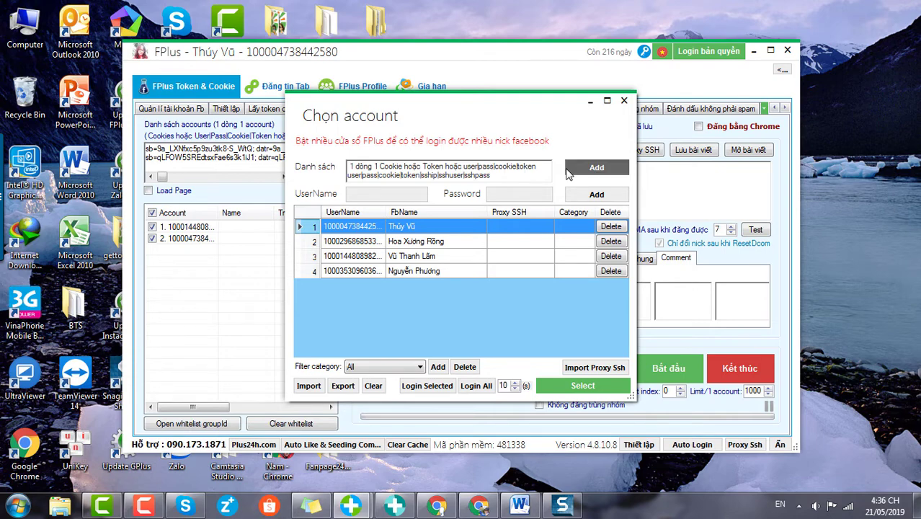
ctrl+click(420, 242)
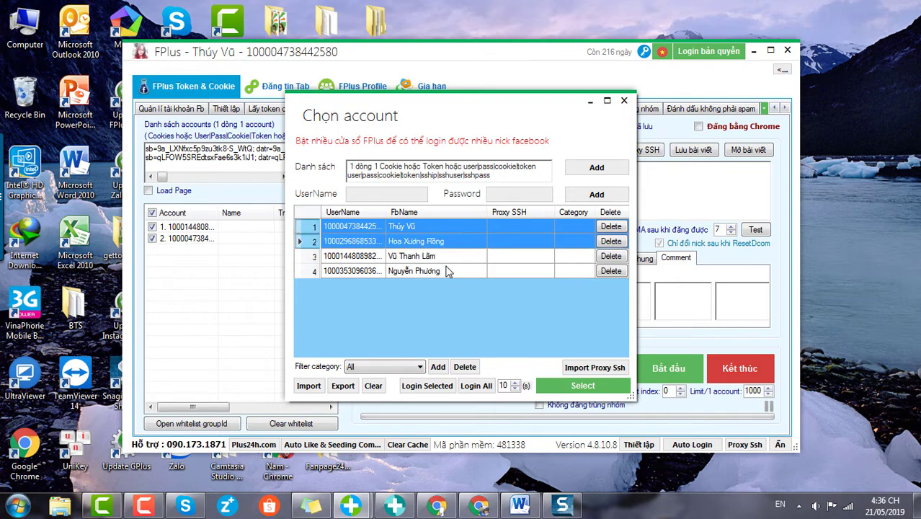
ctrl+click(441, 257)
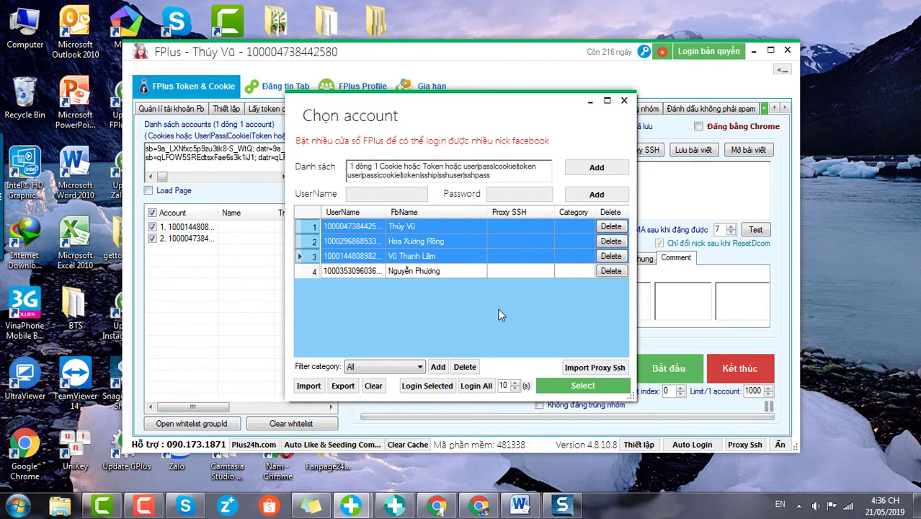
click(624, 101)
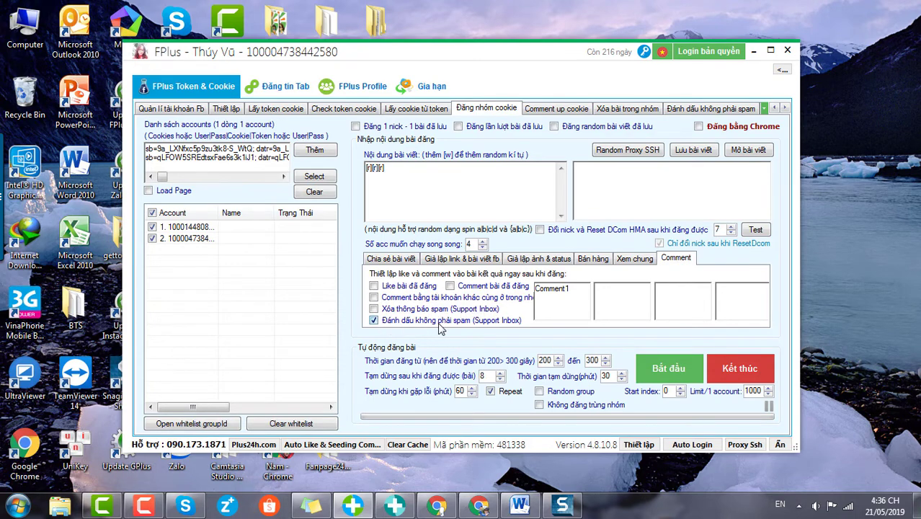
Step: Turn on liking and commenting for published posts, and save the multi-photo post
click(374, 287)
click(449, 286)
click(535, 258)
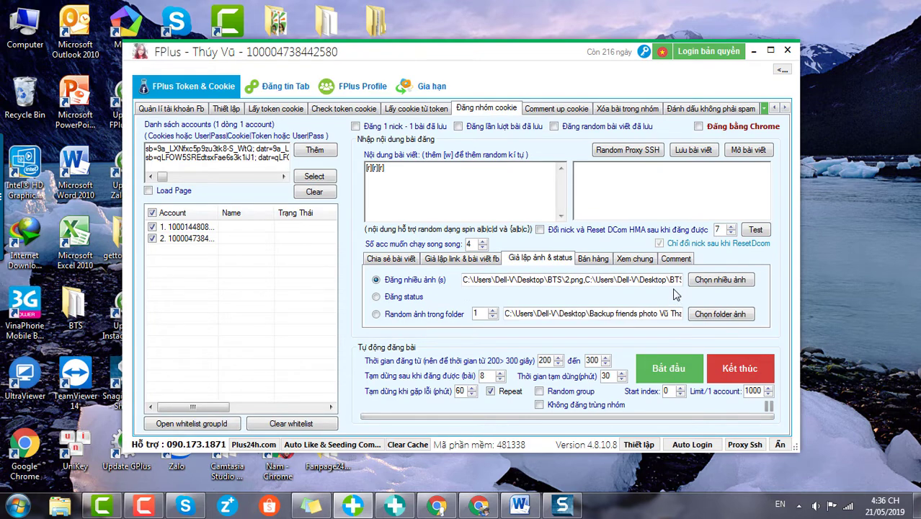
click(686, 151)
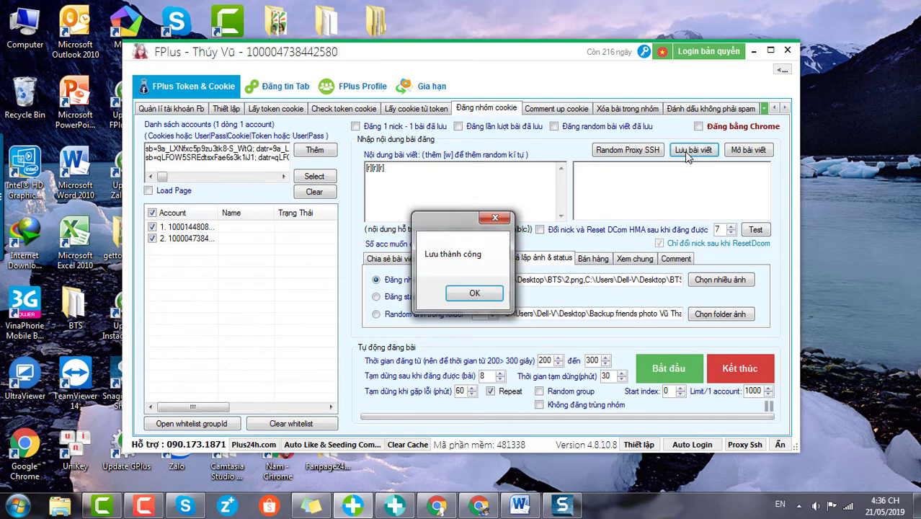
Step: Open the saved posts list and examine the options for fetching posts from a page, group or user
click(479, 296)
click(758, 153)
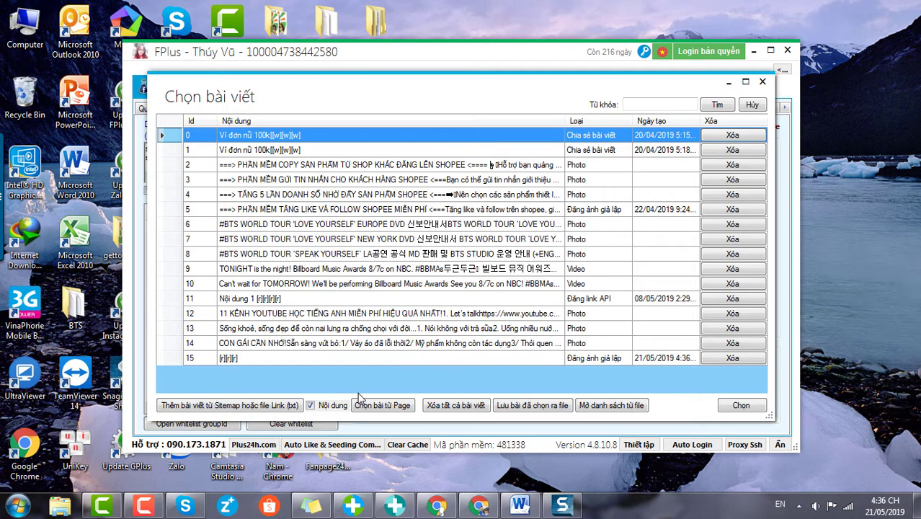
click(382, 406)
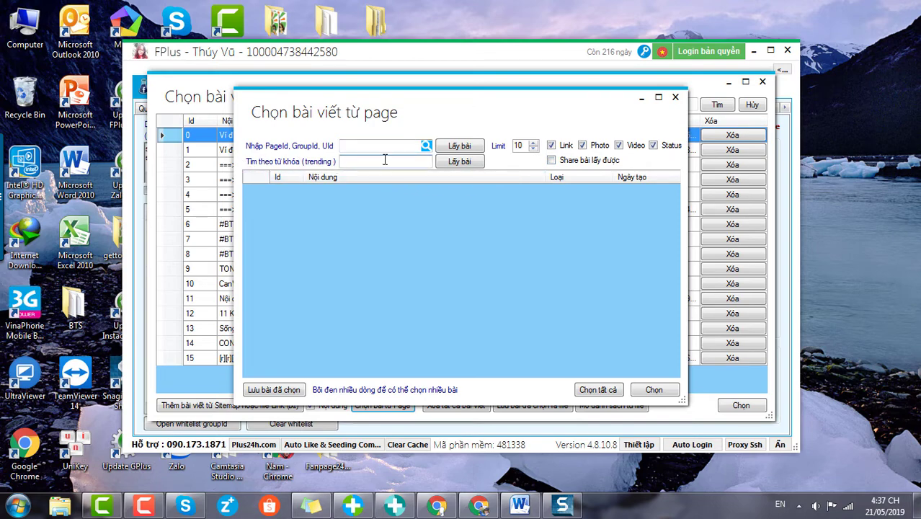
click(675, 97)
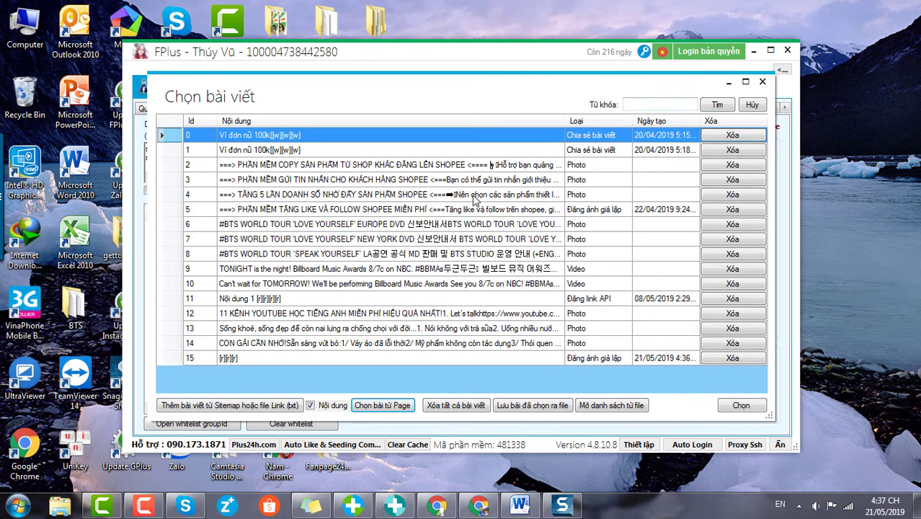
Step: Load the saved photo post "#BTS WORLD TOUR 'LOVE YOURSELF' EUROPE DVD" and look through its content
click(464, 225)
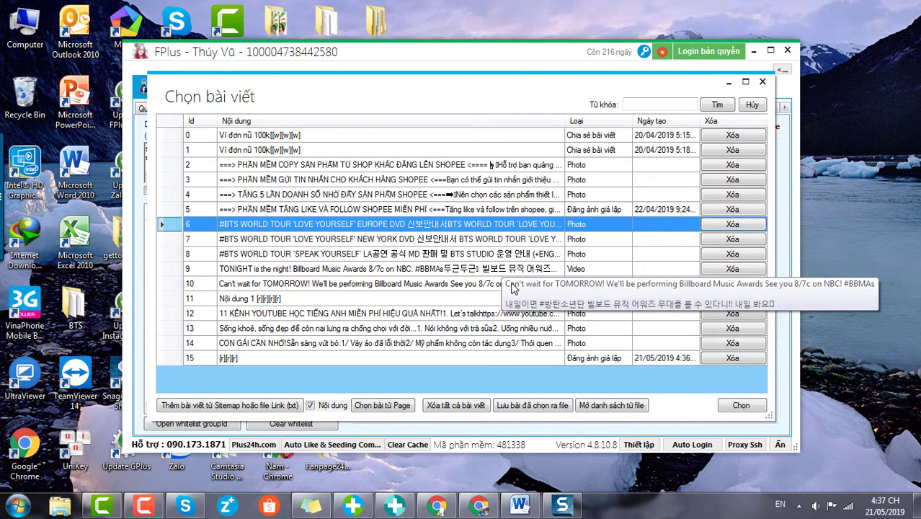
click(741, 405)
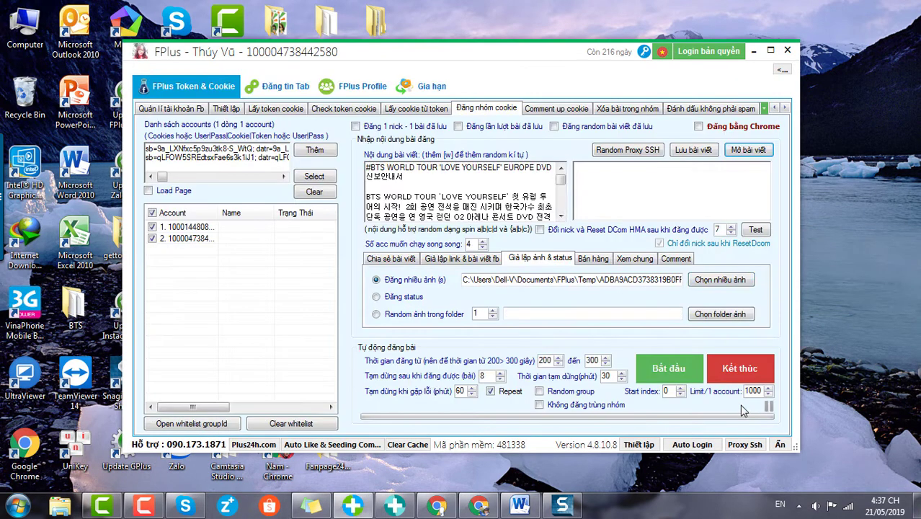
drag(561, 179, 561, 216)
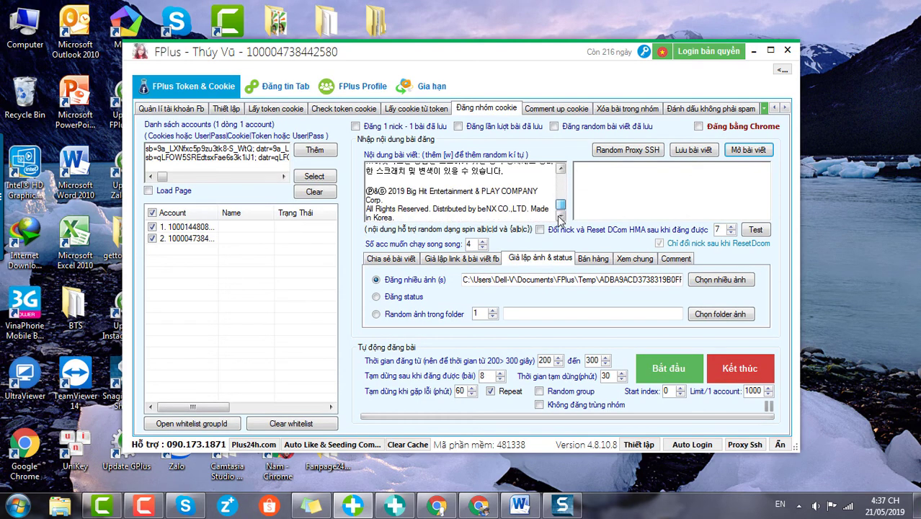
scroll(560, 209, up, 10)
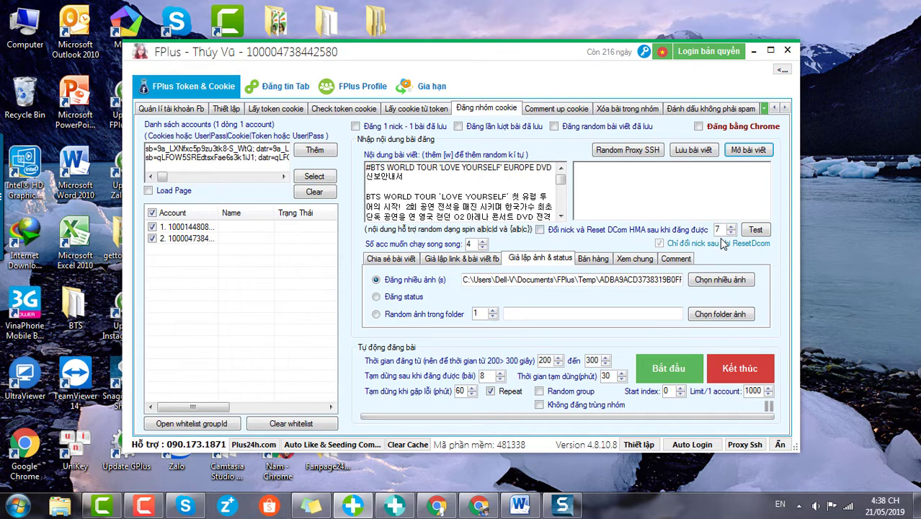
Step: Set the sharing options to skip no-livestream, approval-required and selling groups, and to like group posts before posting
click(381, 259)
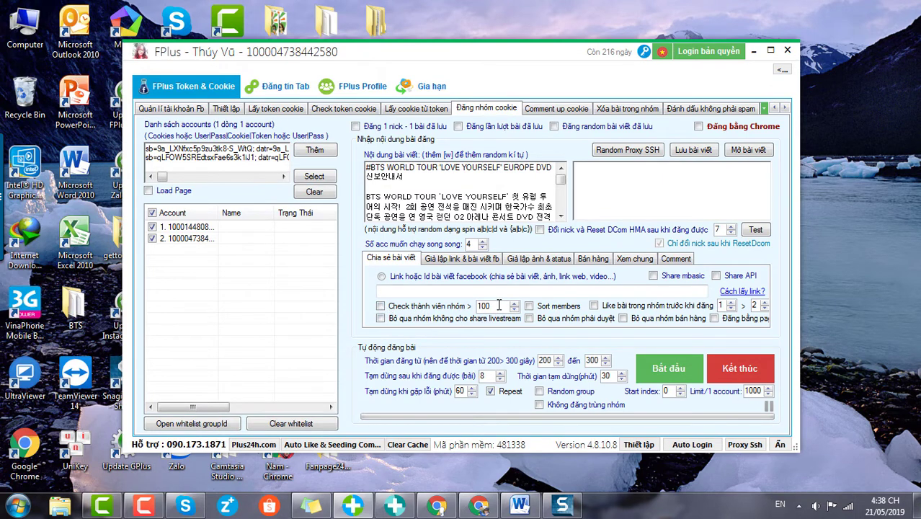
click(381, 319)
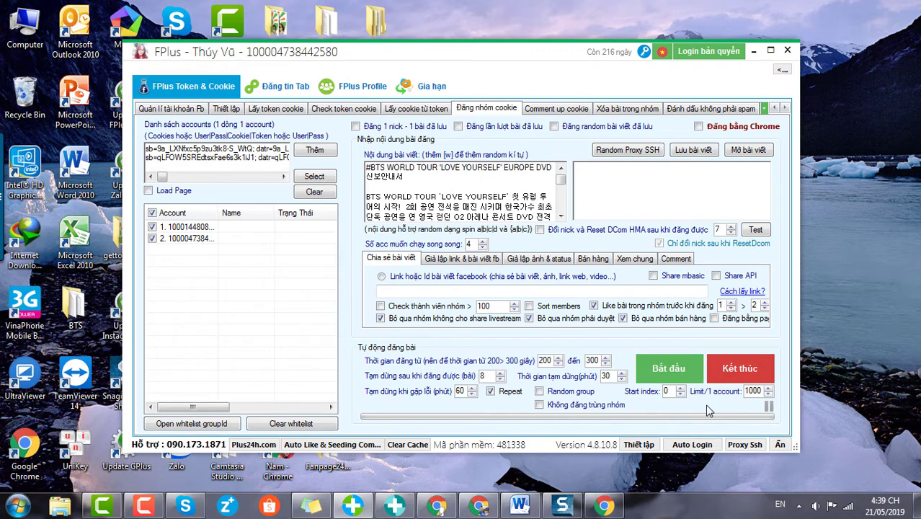
Step: Whitelist the first five groups, from Homestay to TRAO ĐỔI THEO DÕI, as posting targets for the first account
click(220, 228)
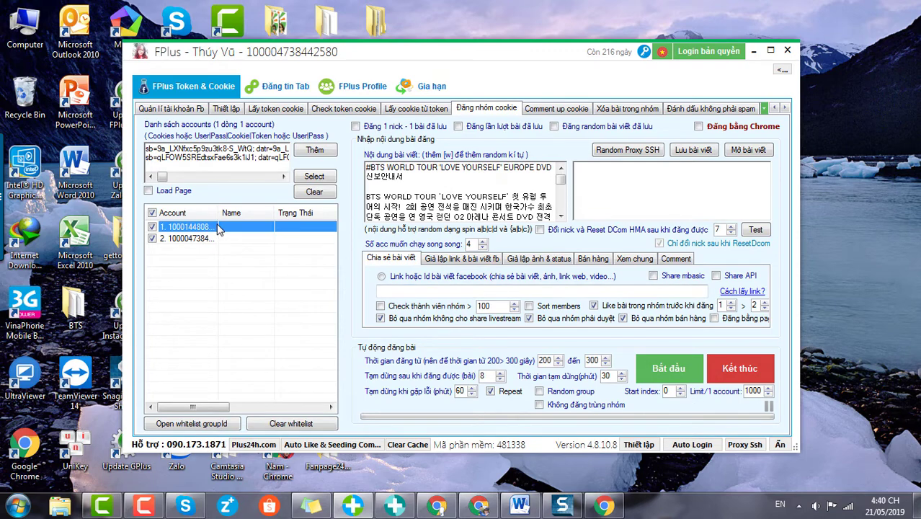
right_click(258, 231)
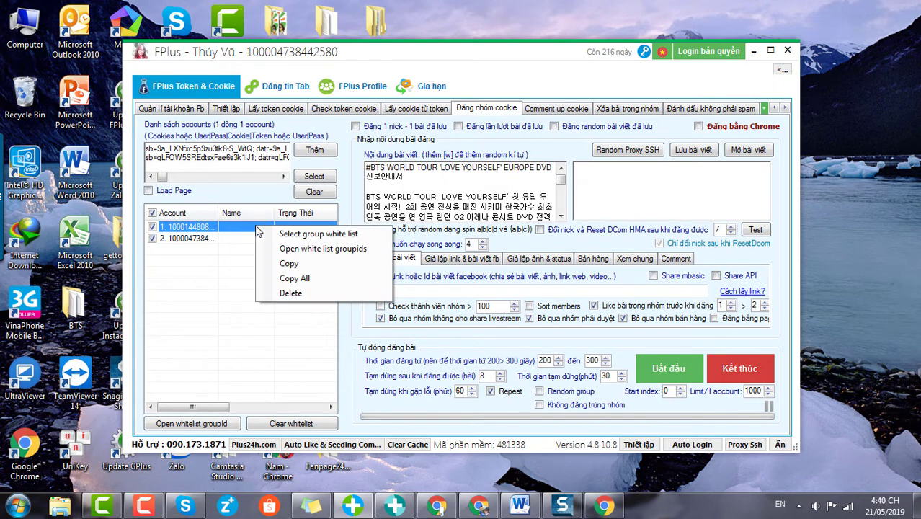
click(301, 236)
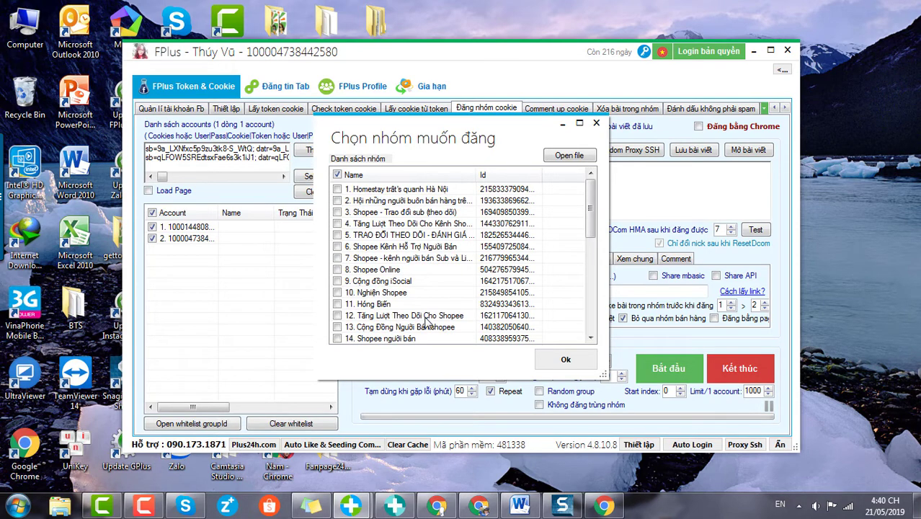
mouse_move(589, 202)
mouse_down()
mouse_move(589, 286)
mouse_move(589, 194)
mouse_up()
click(338, 189)
click(337, 200)
click(337, 212)
click(337, 224)
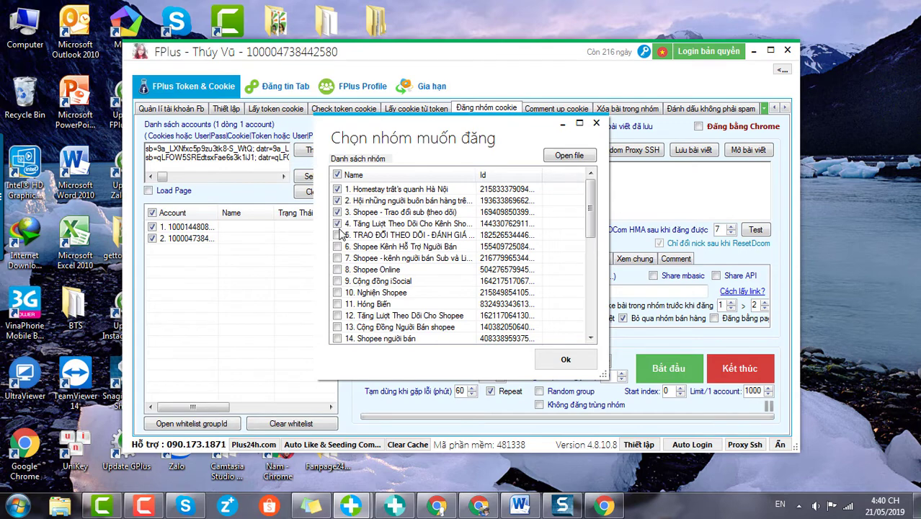
click(338, 235)
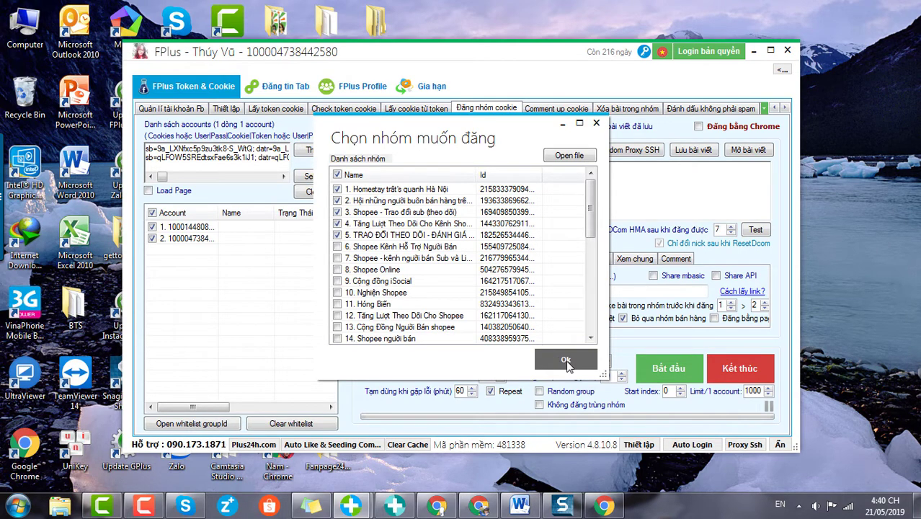
click(566, 360)
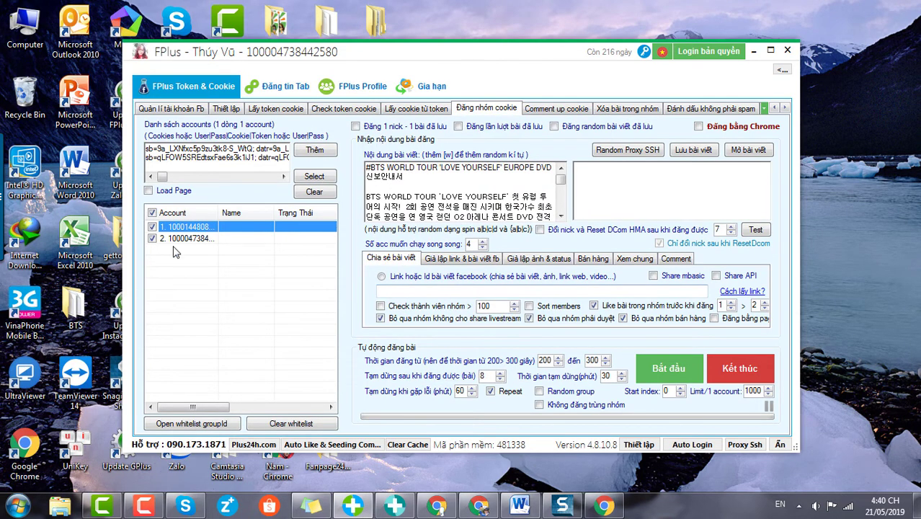
Step: Exclude the second account from posting, and turn on random group selection without posting to duplicate groups
click(152, 238)
click(540, 391)
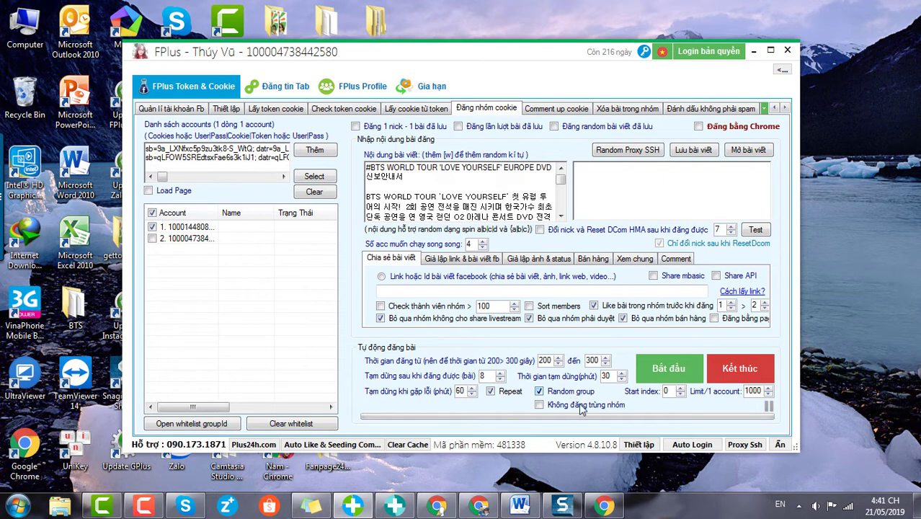
click(540, 406)
Step: Limit each account to 2 posts and run the group posting through Chrome
drag(760, 391, 718, 400)
text(2)
click(699, 129)
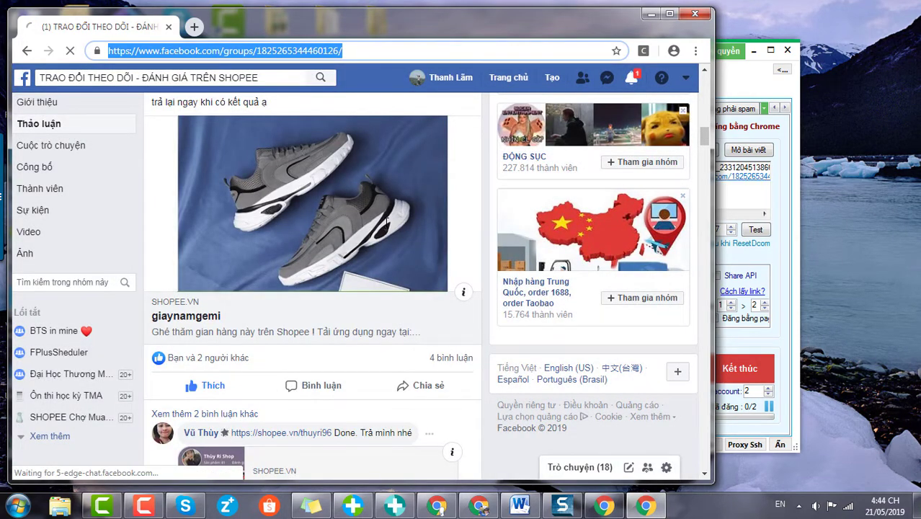
Step: Like the published BTS post in the TRAO ĐỔI THEO DÕI - ĐÁNH GIÁ TRÊN SHOPEE group and add the comment "Comment1"
scroll(387, 224, up, 5)
scroll(387, 226, up, 6)
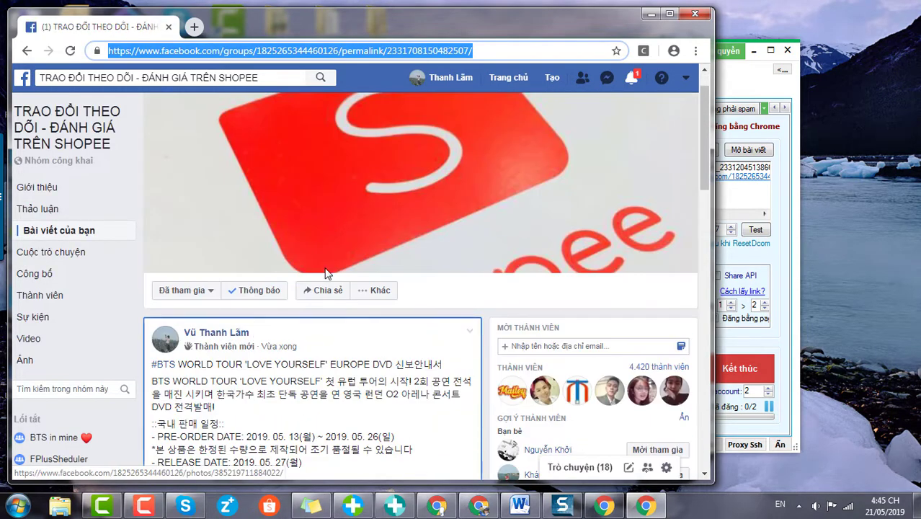
scroll(329, 269, down, 10)
scroll(307, 288, down, 6)
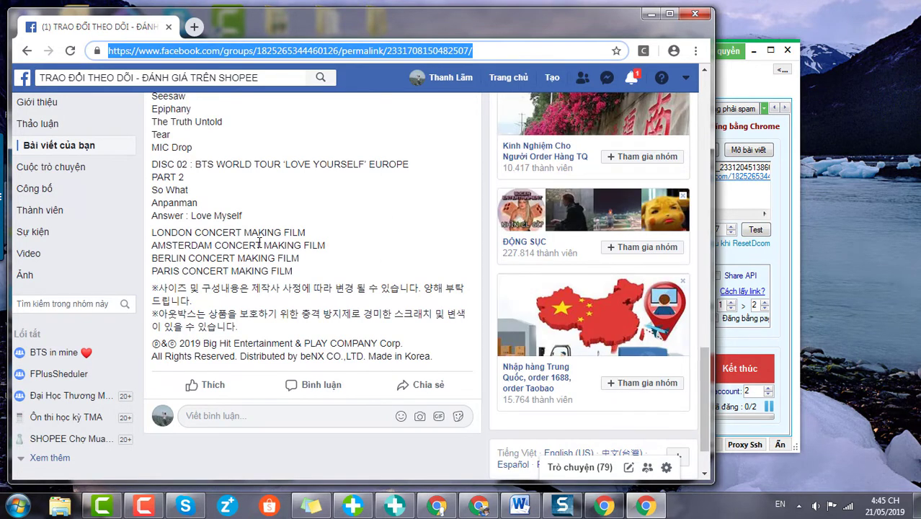
click(204, 385)
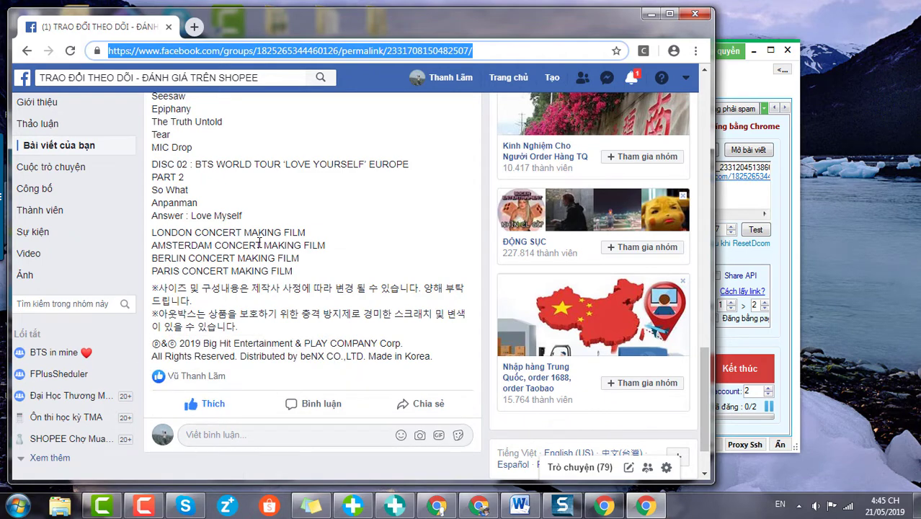
text(Comment1)
key(Return)
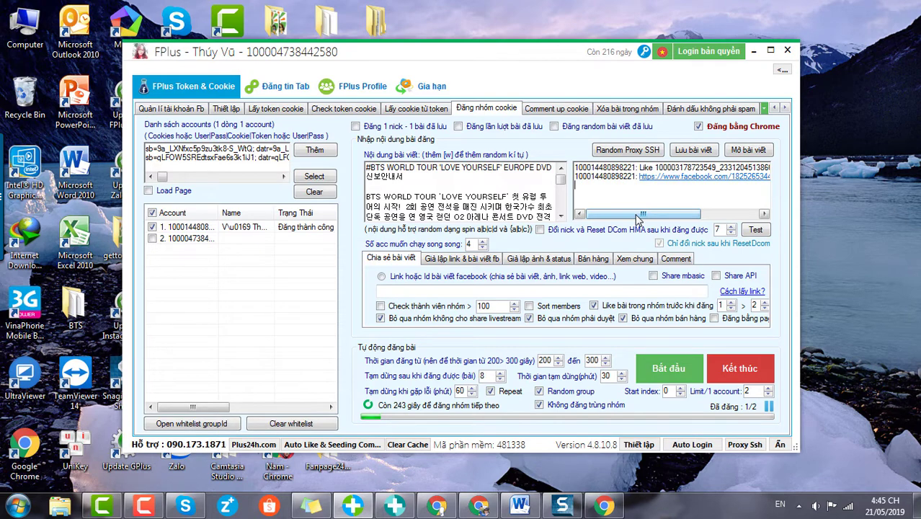
Step: Check the posting log, then end the automatic posting run and dismiss its notice
mouse_move(638, 215)
mouse_down()
mouse_move(693, 213)
mouse_move(630, 213)
mouse_up()
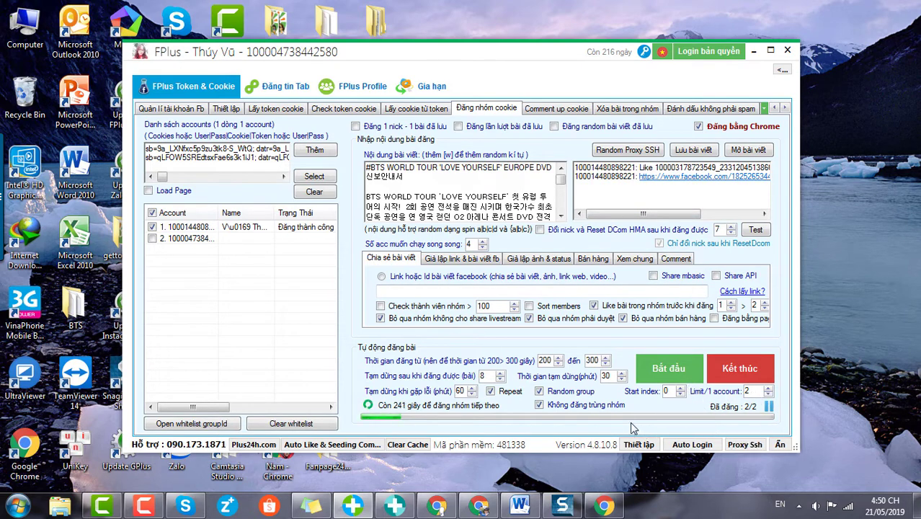
click(742, 369)
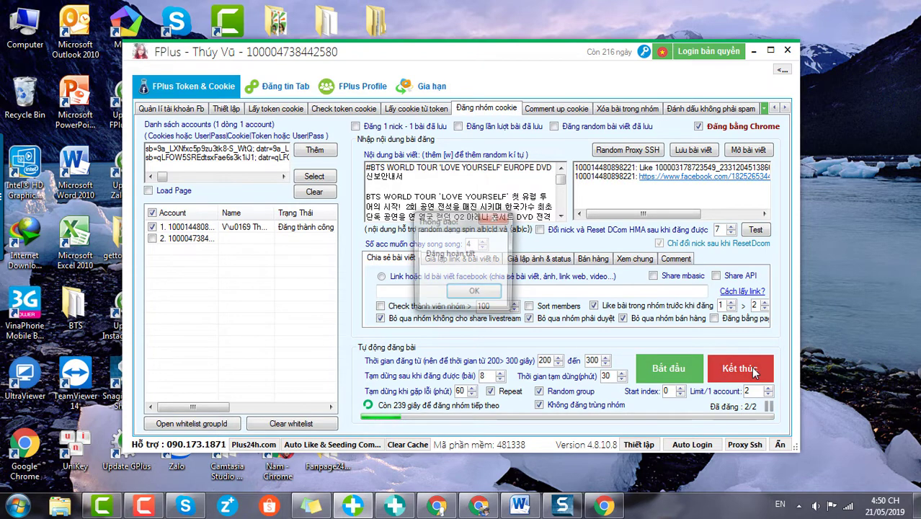
click(472, 293)
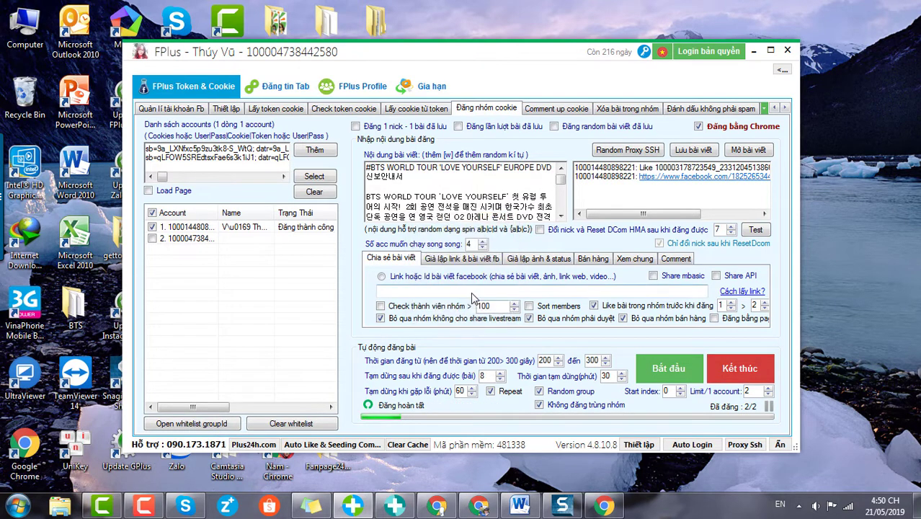